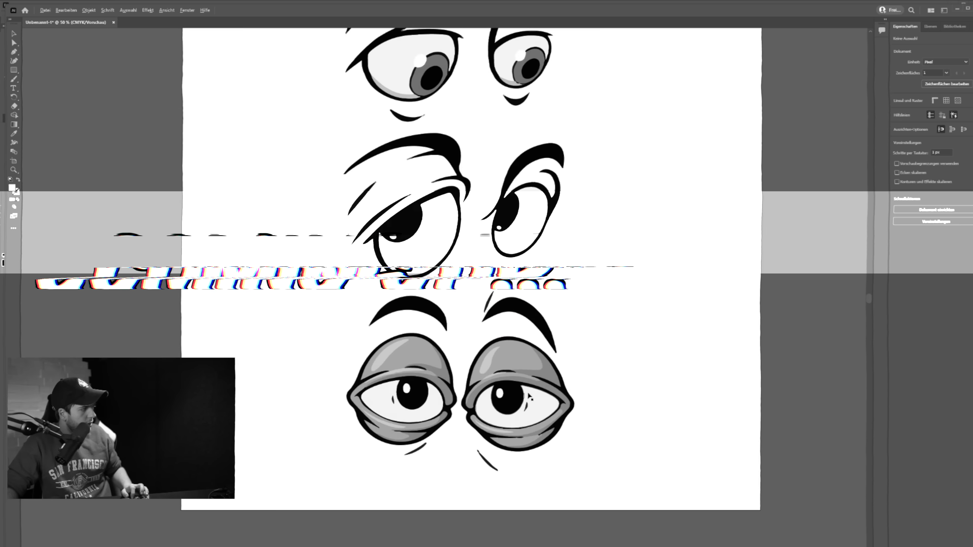
{"action": "scroll", "coordinate": [530, 398], "scroll_direction": "up", "scroll_amount": 15}
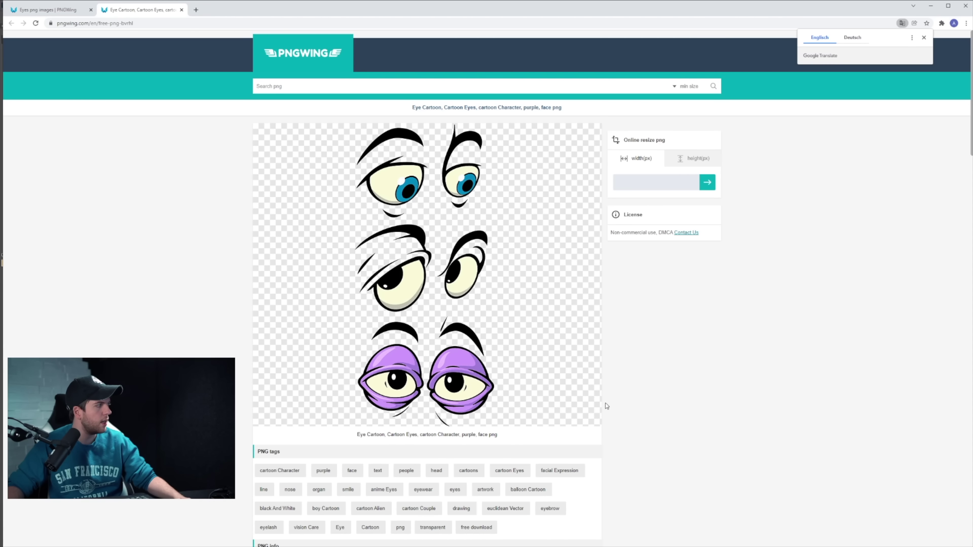
{"action": "scroll", "coordinate": [429, 238], "scroll_direction": "down", "scroll_amount": 5}
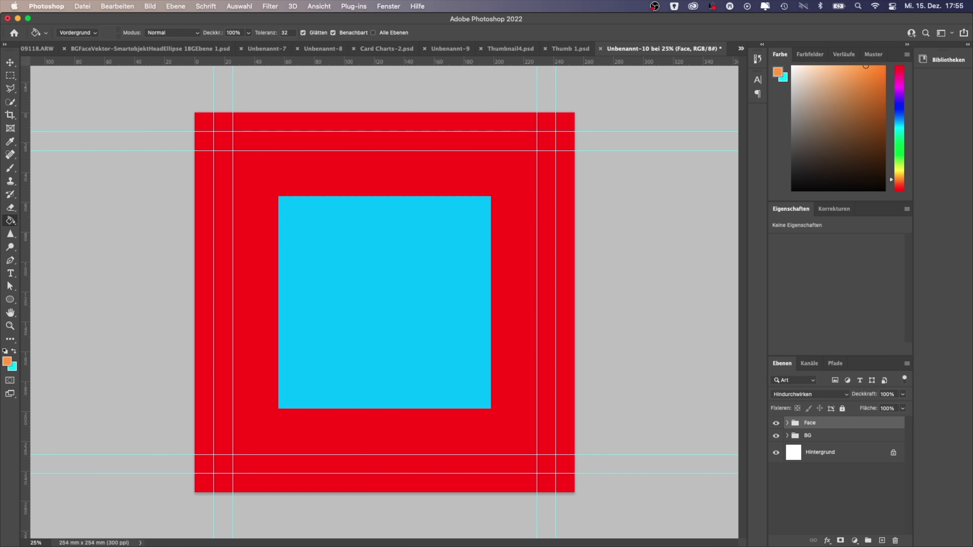
Place the cartoon eyes image pngwing.com (63) in the centre of the canvas, scaled to about 102 × 222 mm
{"action": "left_click_drag", "start_coordinate": [912, 314], "coordinate": [400, 305]}
{"action": "left_click_drag", "start_coordinate": [411, 248], "coordinate": [456, 370]}
{"action": "key", "text": "Return"}
Put the eyes image in a new layer group named Eyes and select its layer inside the group
{"action": "key", "text": "ctrl+g"}
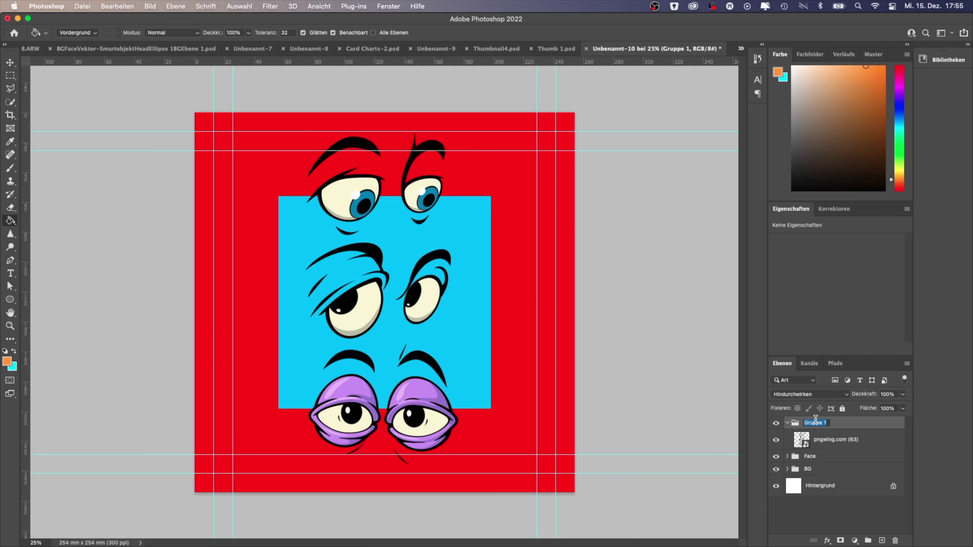
{"action": "type", "text": "s"}
{"action": "left_click", "coordinate": [835, 439]}
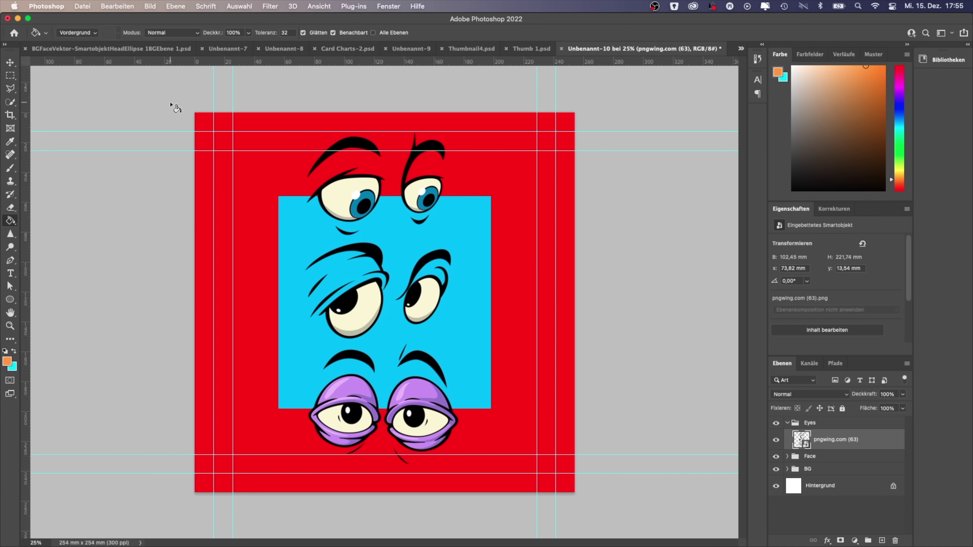
Mask the eyes image down to its uppermost pair of eyes and move that pair onto the blue face square
{"action": "left_click", "coordinate": [11, 75]}
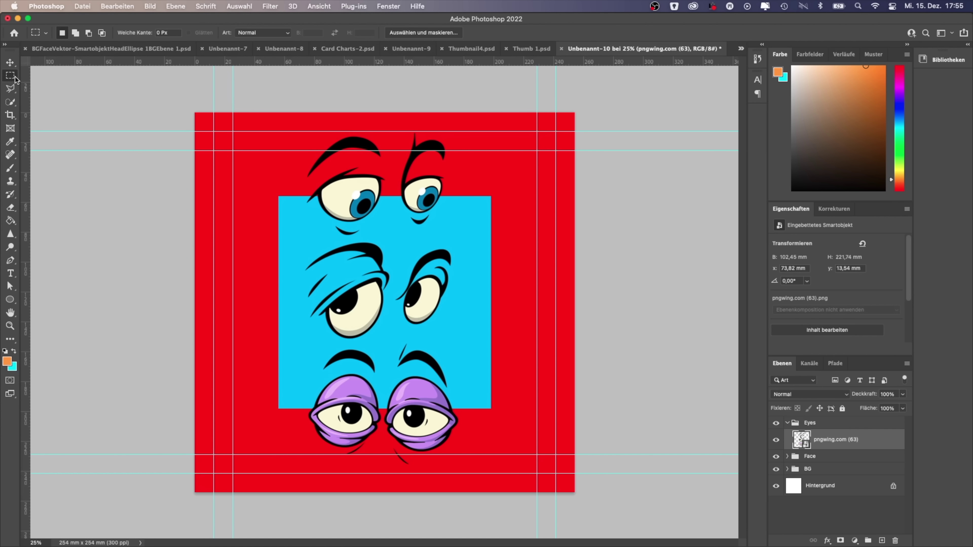
{"action": "left_click_drag", "start_coordinate": [293, 120], "coordinate": [476, 239]}
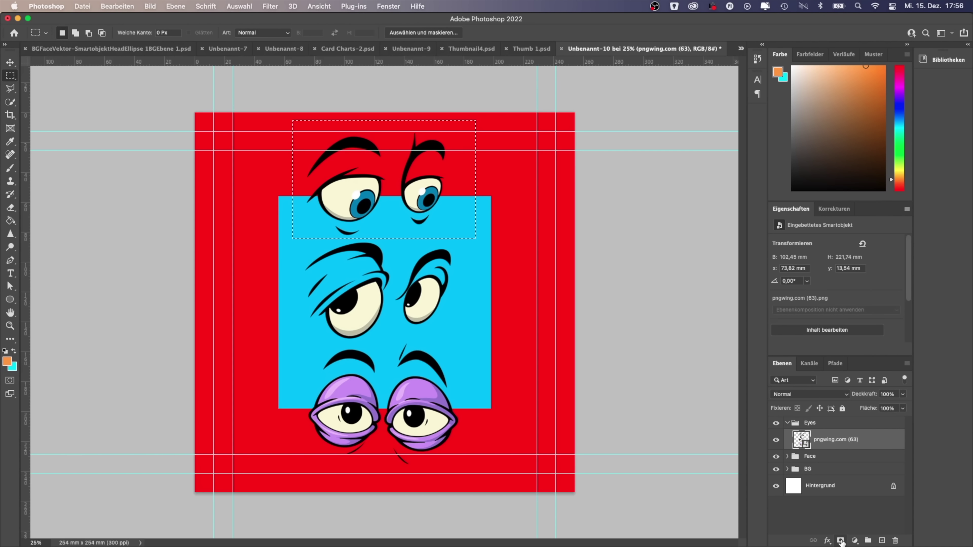
{"action": "left_click", "coordinate": [841, 540]}
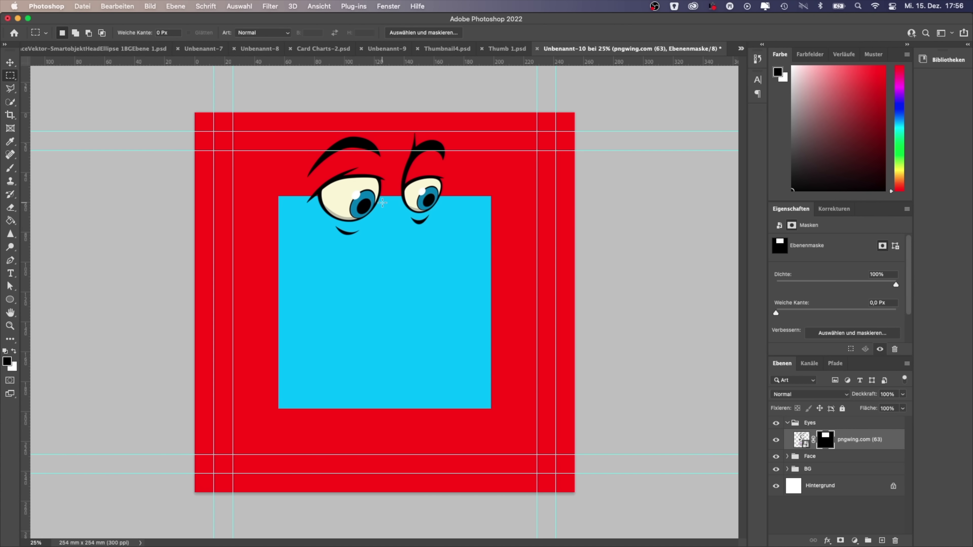
{"action": "key", "text": "v"}
{"action": "left_click_drag", "start_coordinate": [429, 191], "coordinate": [432, 259]}
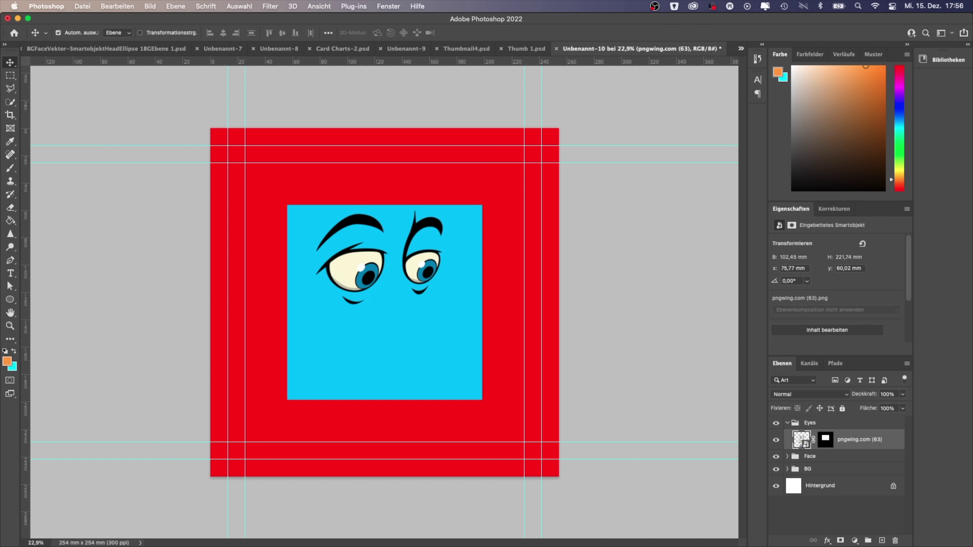
Place a second copy of the eyes image in the Eyes group, scaled to about 119 × 258 mm
{"action": "left_click_drag", "start_coordinate": [734, 272], "coordinate": [380, 274]}
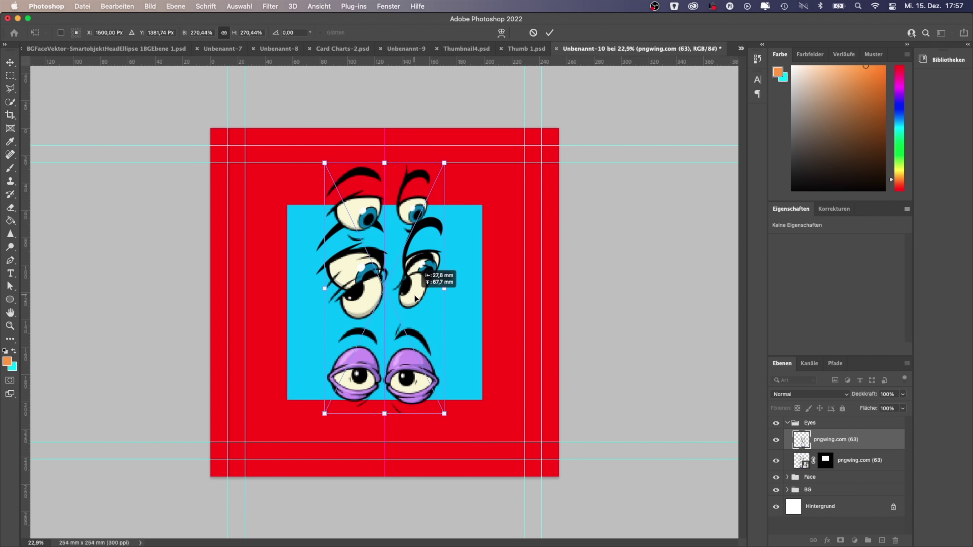
{"action": "left_click_drag", "start_coordinate": [448, 413], "coordinate": [494, 519]}
{"action": "left_click_drag", "start_coordinate": [440, 380], "coordinate": [415, 332]}
{"action": "key", "text": "Return"}
Mask the second copy down to its middle pair of eyes and shift it slightly up on the blue face
{"action": "key", "text": "m"}
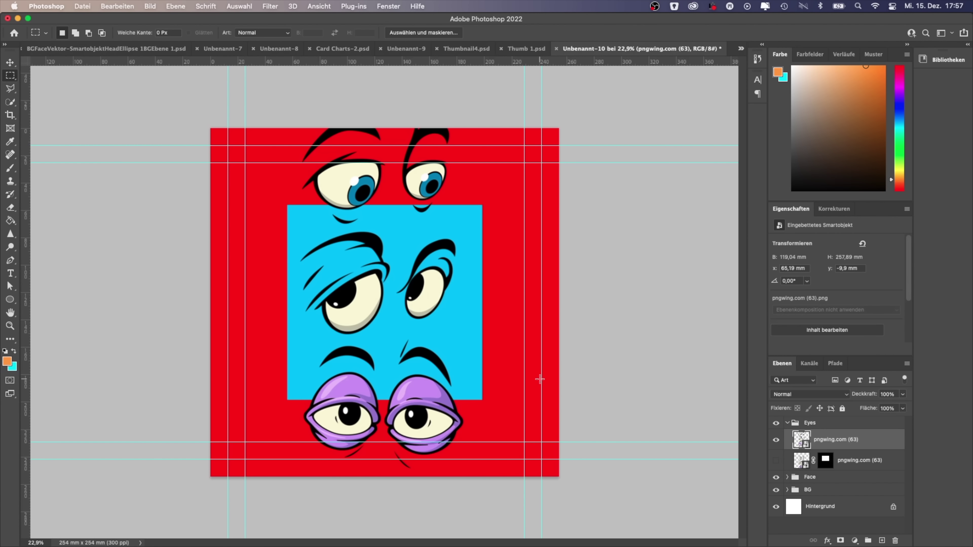
{"action": "left_click_drag", "start_coordinate": [303, 233], "coordinate": [477, 338]}
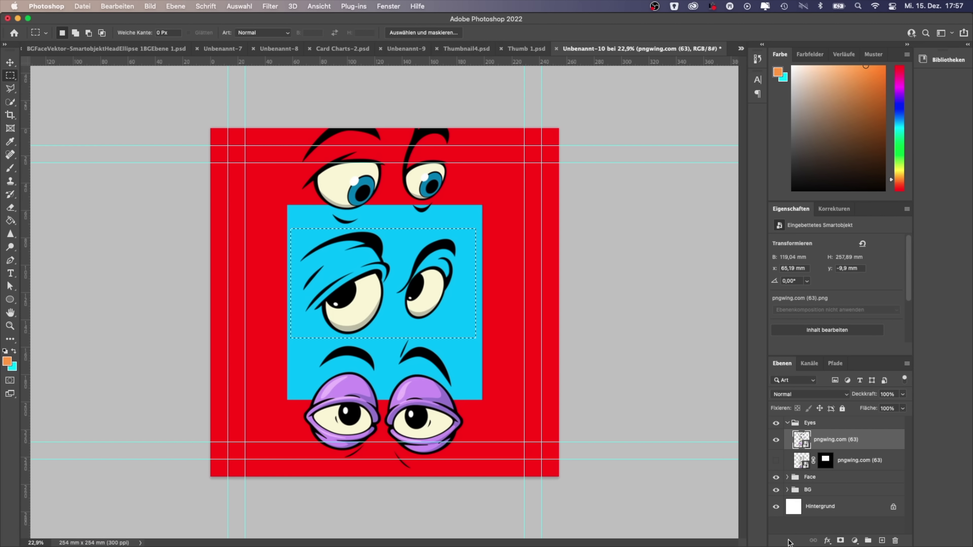
{"action": "left_click", "coordinate": [841, 541]}
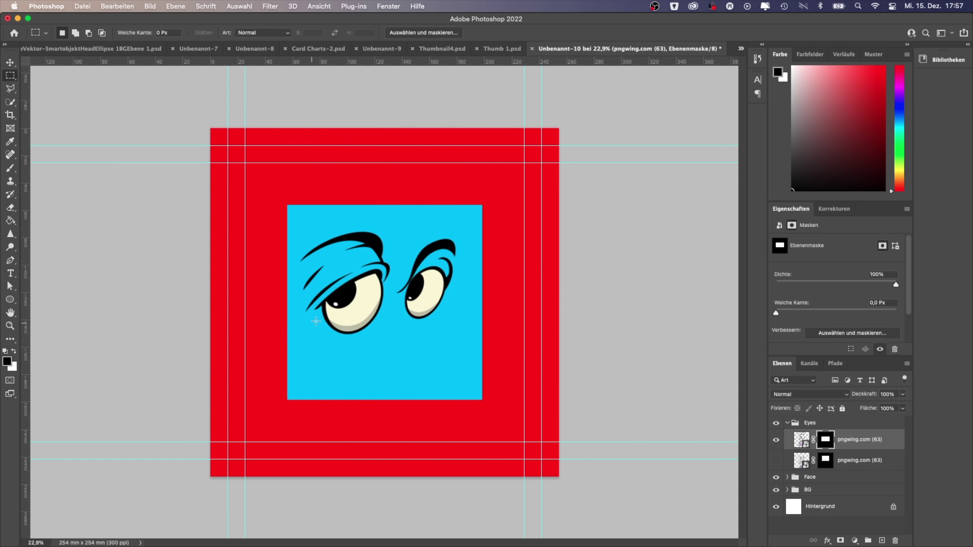
{"action": "key", "text": "v"}
{"action": "left_click_drag", "start_coordinate": [416, 309], "coordinate": [418, 276]}
Toggle the visibility of the two masked eye layers to compare their placement on the face
{"action": "left_click", "coordinate": [775, 440]}
{"action": "left_click", "coordinate": [775, 460]}
{"action": "left_click", "coordinate": [777, 462]}
{"action": "left_click", "coordinate": [775, 440]}
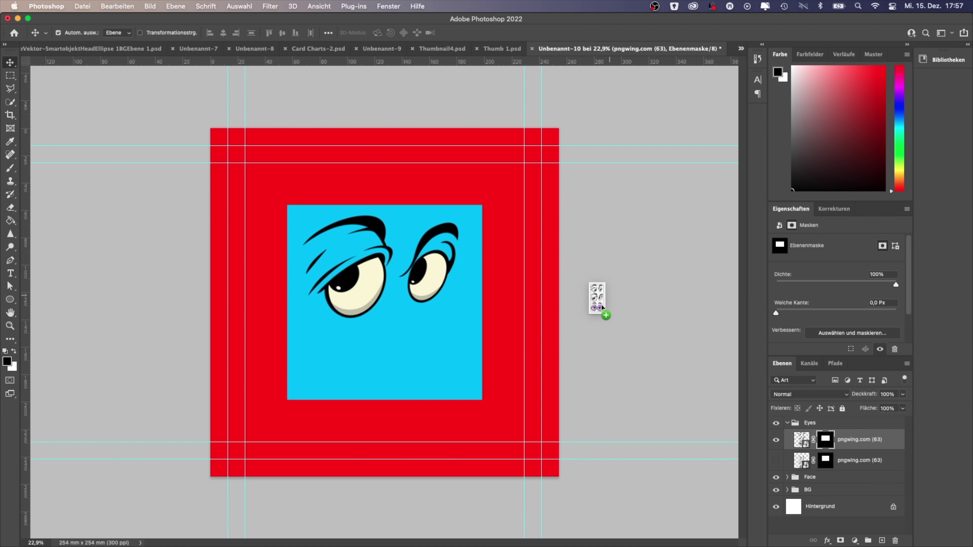
Add a third copy of the eyes image masked to the purple-lidded pair, hide the second pair, and move the new one onto the face
{"action": "left_click_drag", "start_coordinate": [597, 305], "coordinate": [434, 314]}
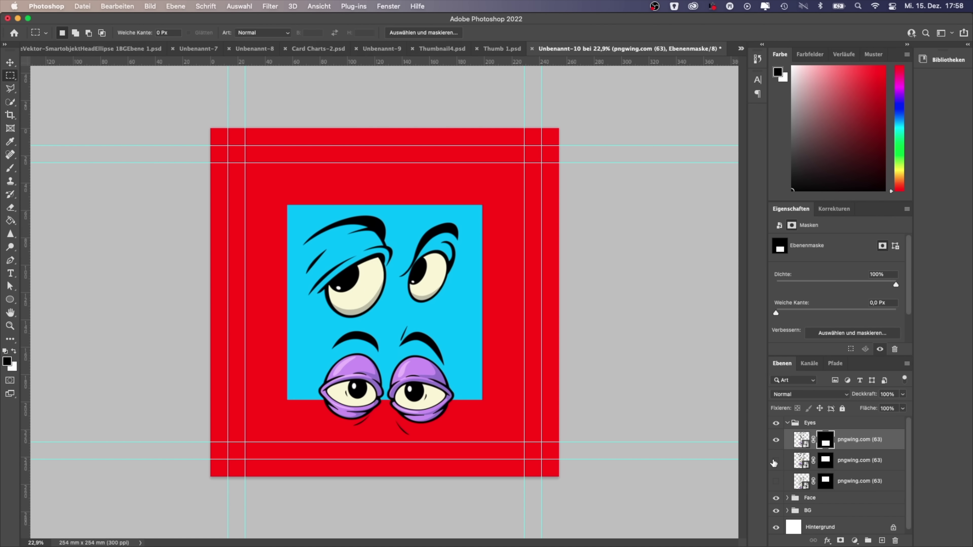
{"action": "left_click", "coordinate": [776, 460]}
{"action": "key", "text": "v"}
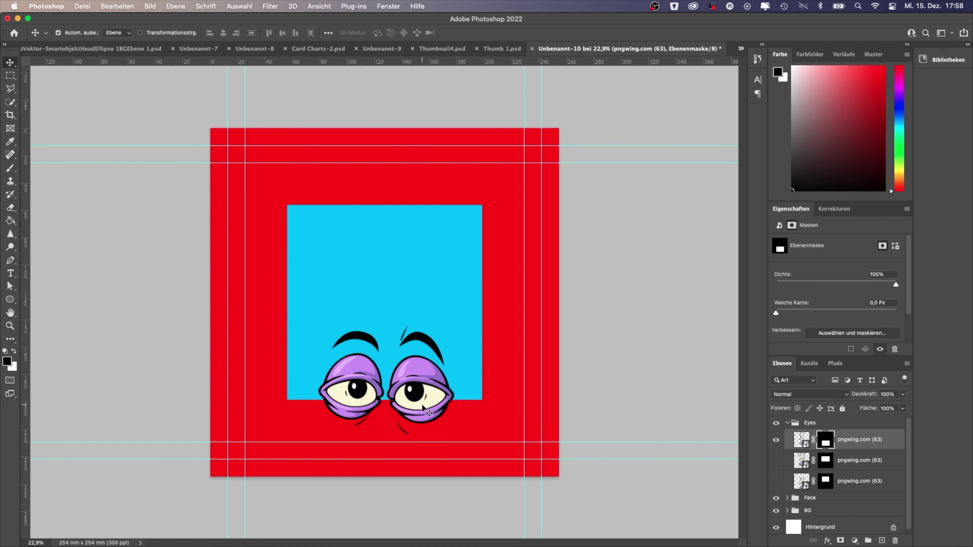
{"action": "left_click_drag", "start_coordinate": [422, 405], "coordinate": [422, 290]}
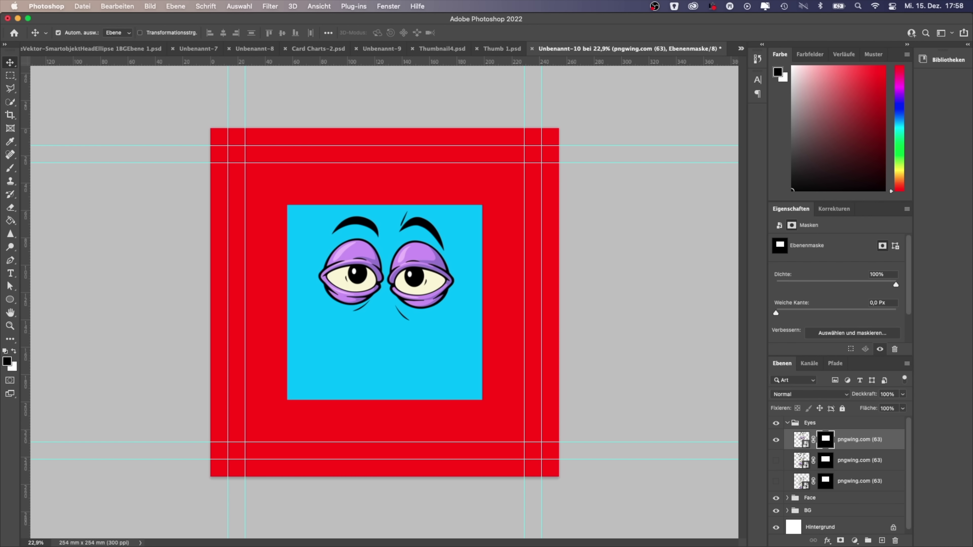
Place the mouths image pngwing.com (64) at 100% and move its layer out of the Eyes group, above it
{"action": "left_click_drag", "start_coordinate": [667, 247], "coordinate": [408, 261]}
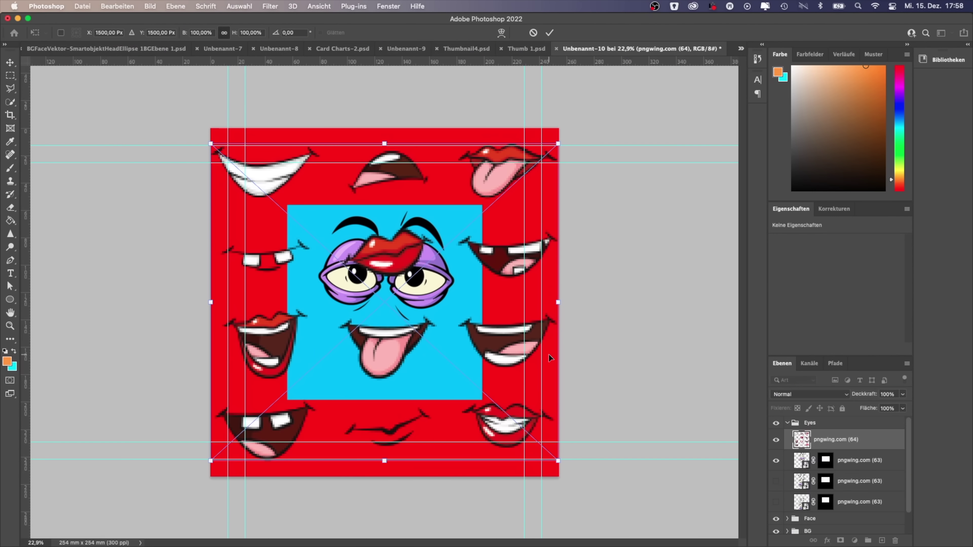
{"action": "key", "text": "Return"}
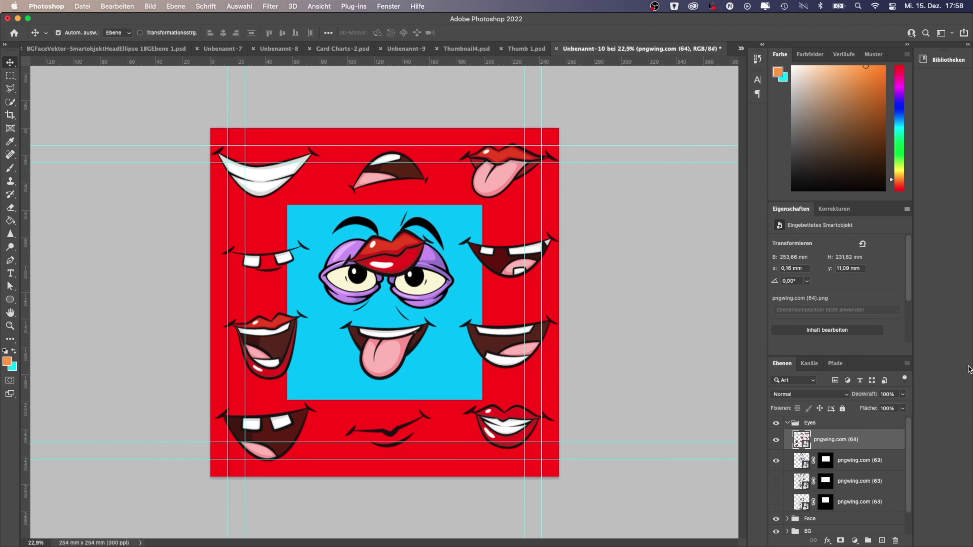
{"action": "left_click_drag", "start_coordinate": [817, 444], "coordinate": [867, 422]}
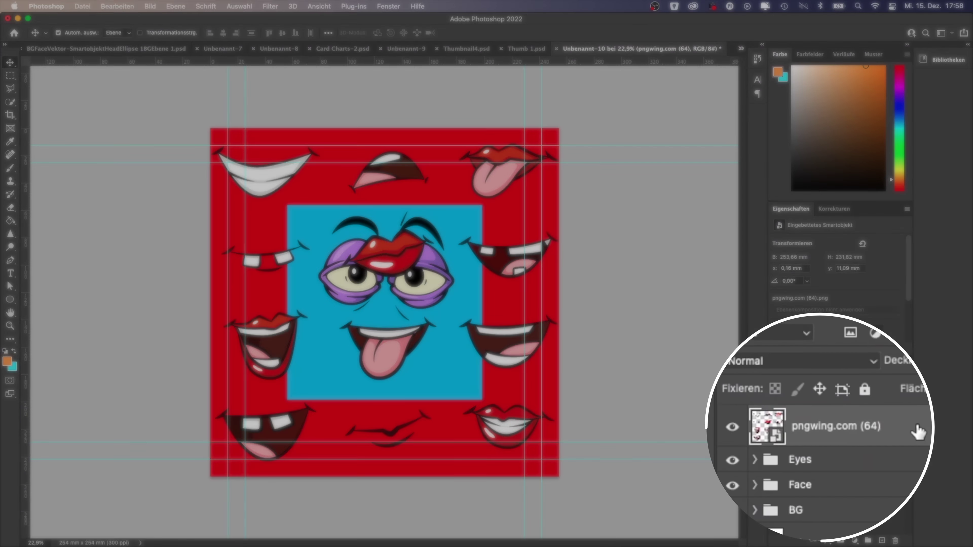
Put the mouths image in a new layer group named Mouth
{"action": "key", "text": "super+g"}
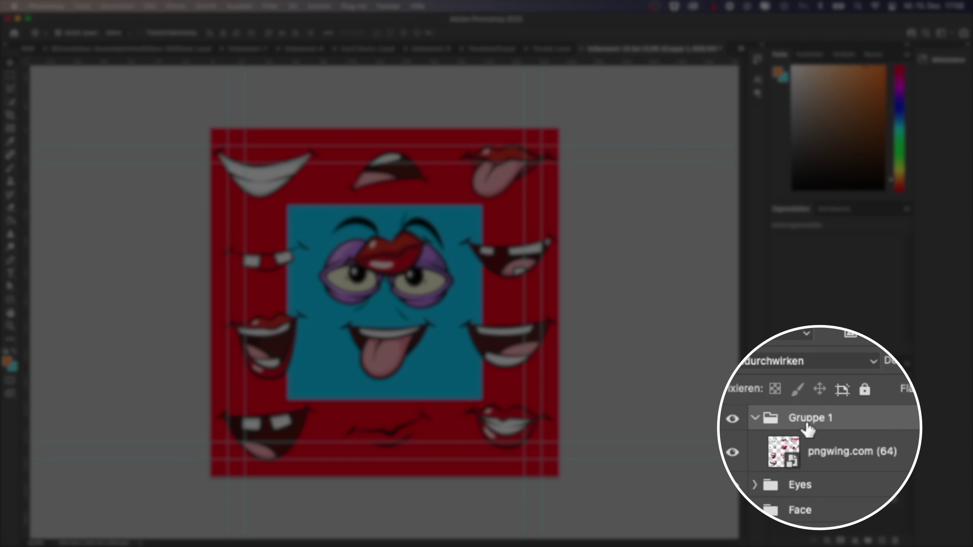
{"action": "type", "text": "Mo"}
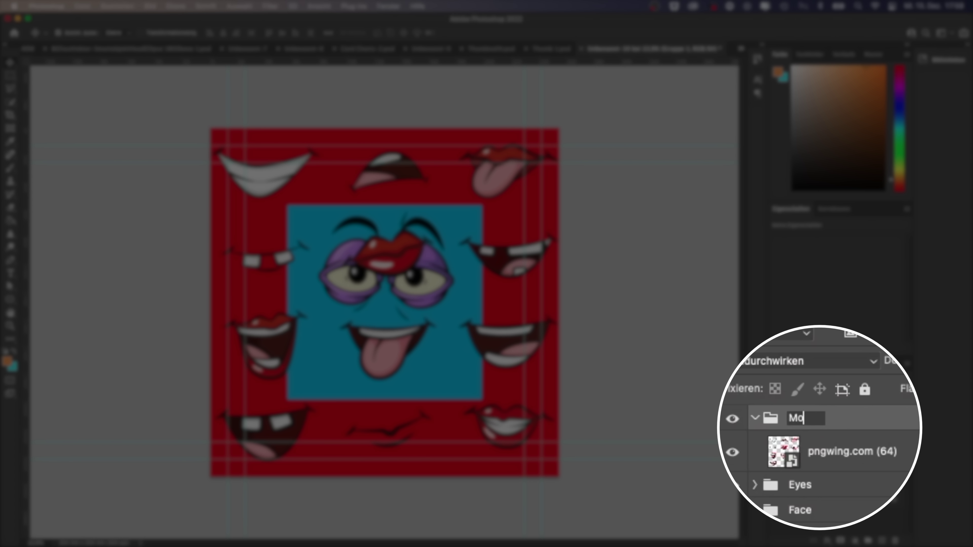
{"action": "type", "text": "uth"}
{"action": "key", "text": "Return"}
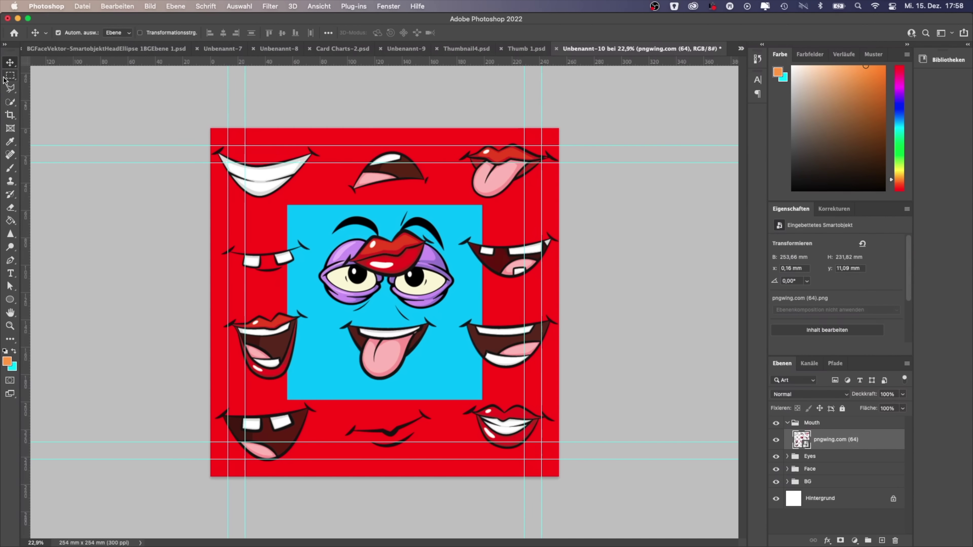
Mask the mouths image down to the upper middle open mouth and move it, enlarged, onto the face below the eyes
{"action": "left_click", "coordinate": [6, 79]}
{"action": "left_click_drag", "start_coordinate": [339, 136], "coordinate": [439, 206]}
{"action": "left_click", "coordinate": [843, 539]}
{"action": "key", "text": "v"}
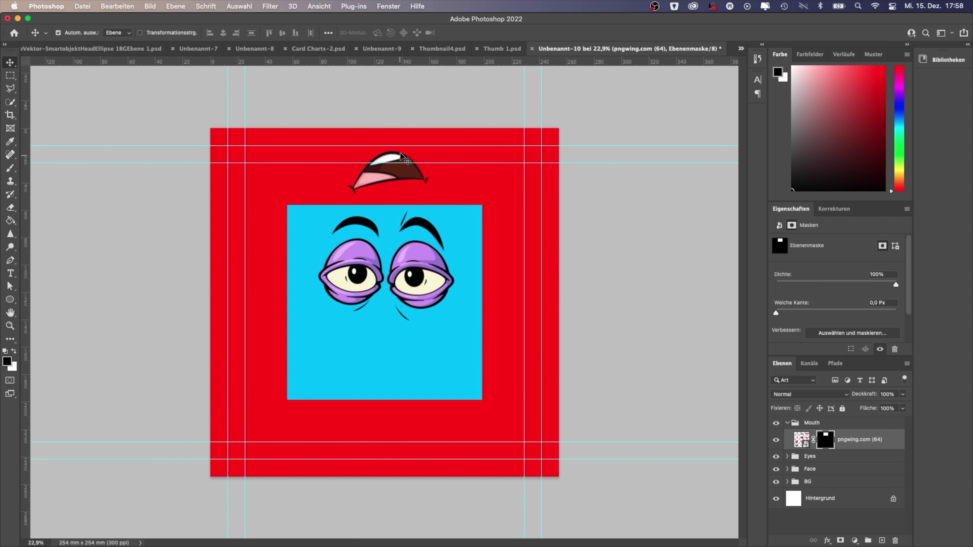
{"action": "left_click_drag", "start_coordinate": [391, 174], "coordinate": [402, 357]}
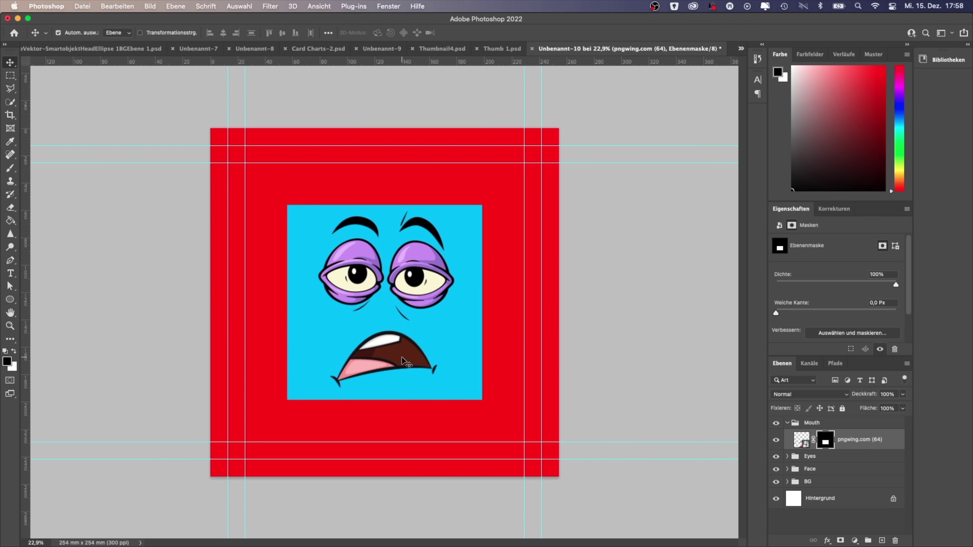
Add the red-lipped smiling mouth to the Mouth group at 134.61% scale and position it on the face below the eyes
{"action": "left_click", "coordinate": [837, 422]}
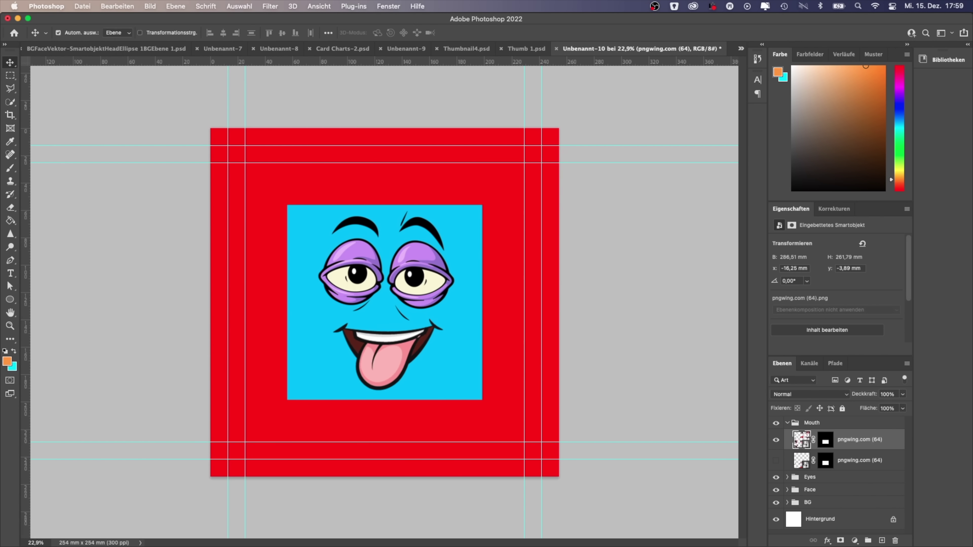
{"action": "key", "text": "ctrl+t"}
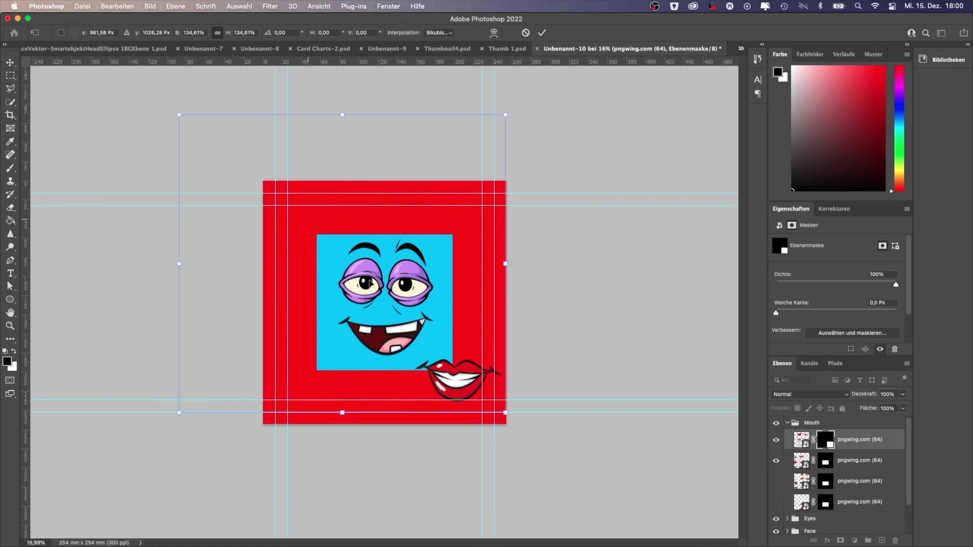
{"action": "left_click_drag", "start_coordinate": [471, 356], "coordinate": [389, 314]}
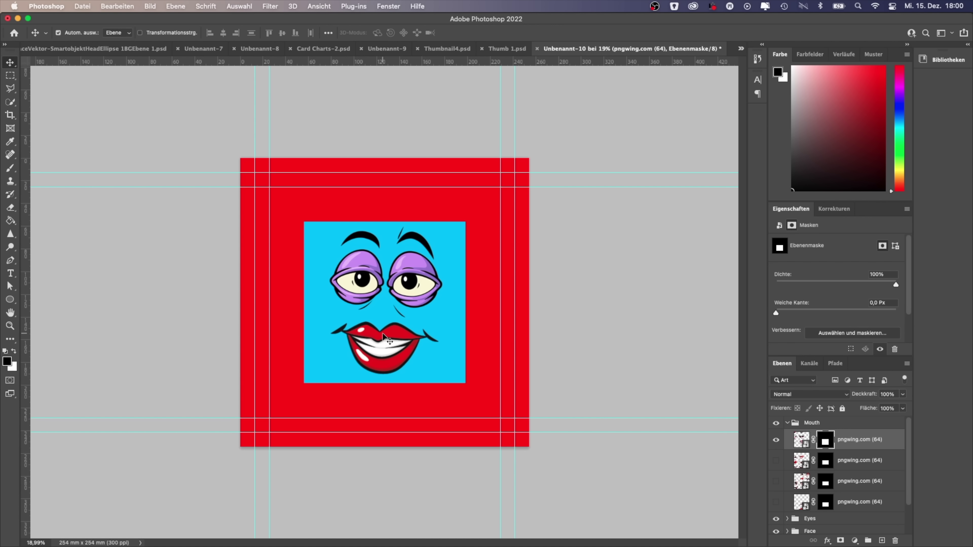
{"action": "scroll", "coordinate": [383, 337], "scroll_direction": "down", "scroll_amount": 2}
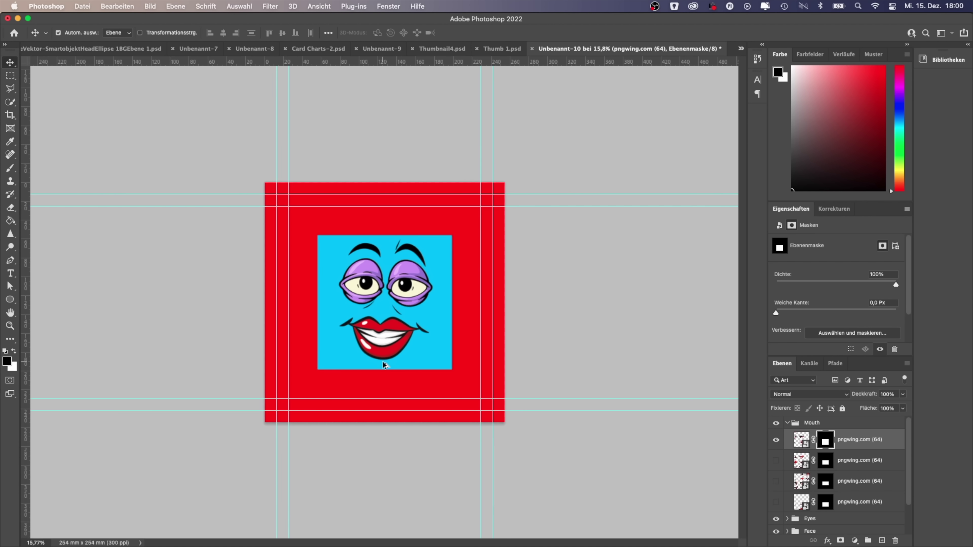
{"action": "scroll", "coordinate": [385, 365], "scroll_direction": "down", "scroll_amount": 2}
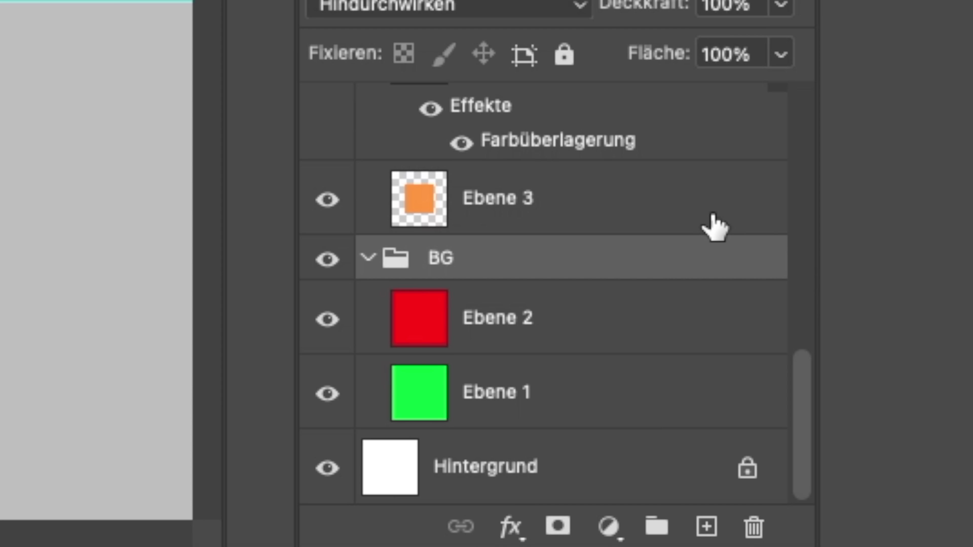
Run the photoshopComposition script (v0.1.jsx) on the document and export all layer combinations into the Video NFT folder
{"action": "scroll", "coordinate": [882, 489], "scroll_direction": "up", "scroll_amount": 2}
{"action": "scroll", "coordinate": [664, 344], "scroll_direction": "up", "scroll_amount": 3}
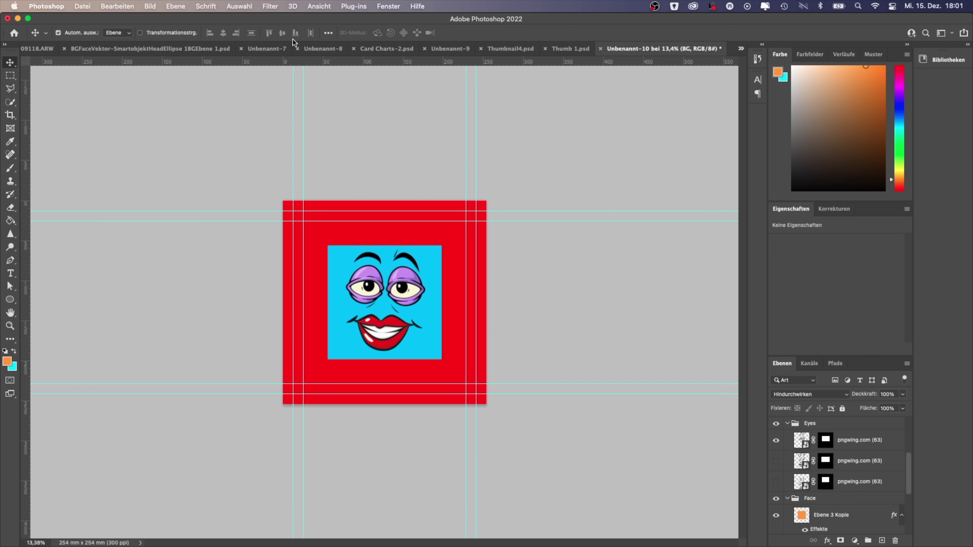
{"action": "left_click", "coordinate": [81, 5]}
{"action": "mouse_move", "coordinate": [134, 243]}
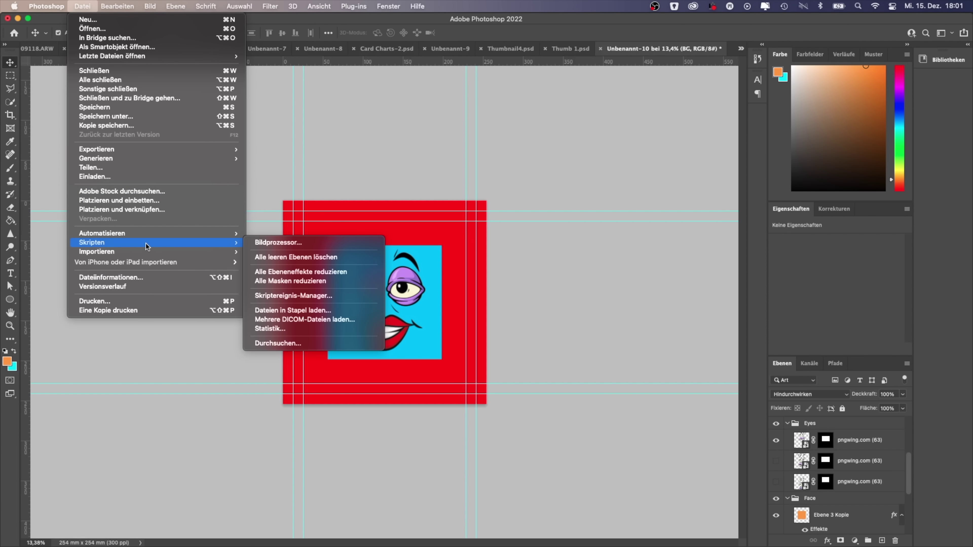
{"action": "left_click", "coordinate": [287, 344]}
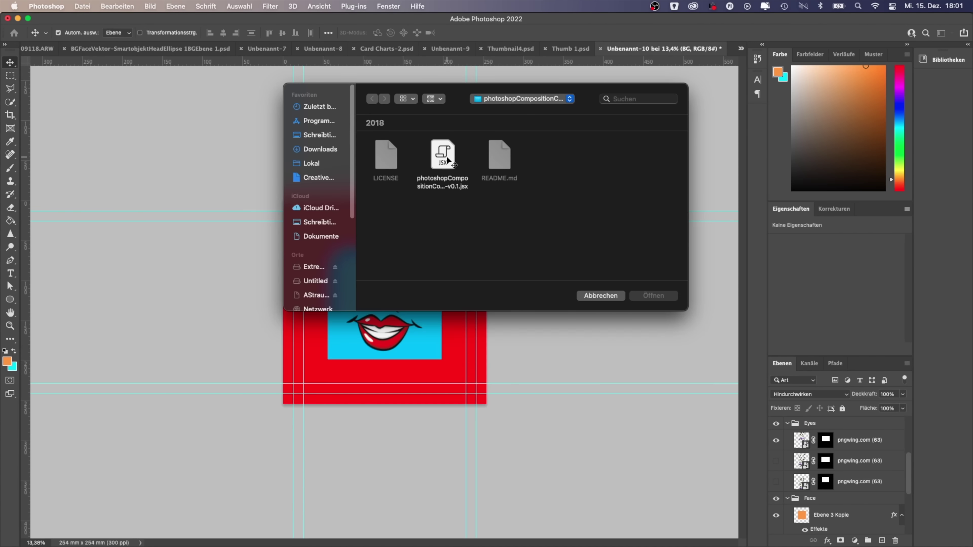
{"action": "left_click", "coordinate": [444, 158]}
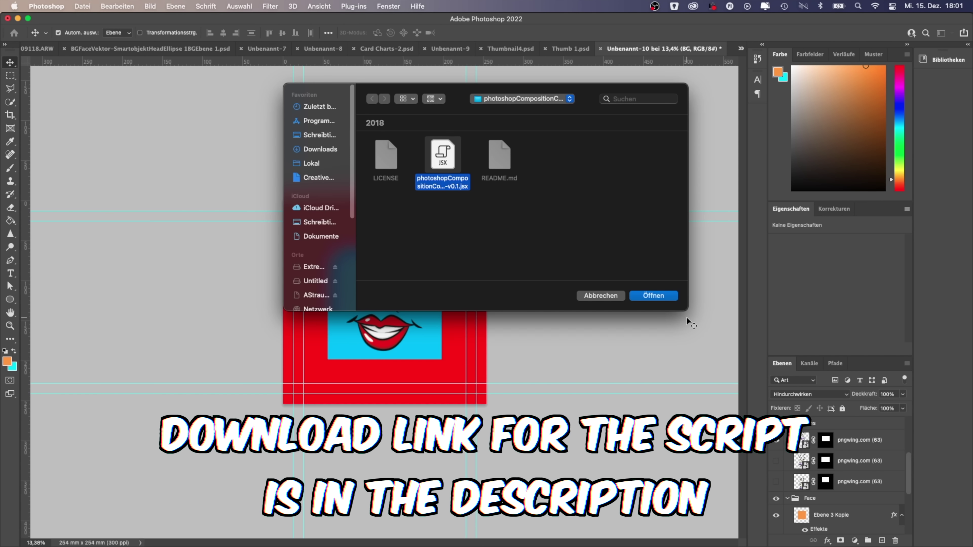
{"action": "left_click", "coordinate": [659, 298]}
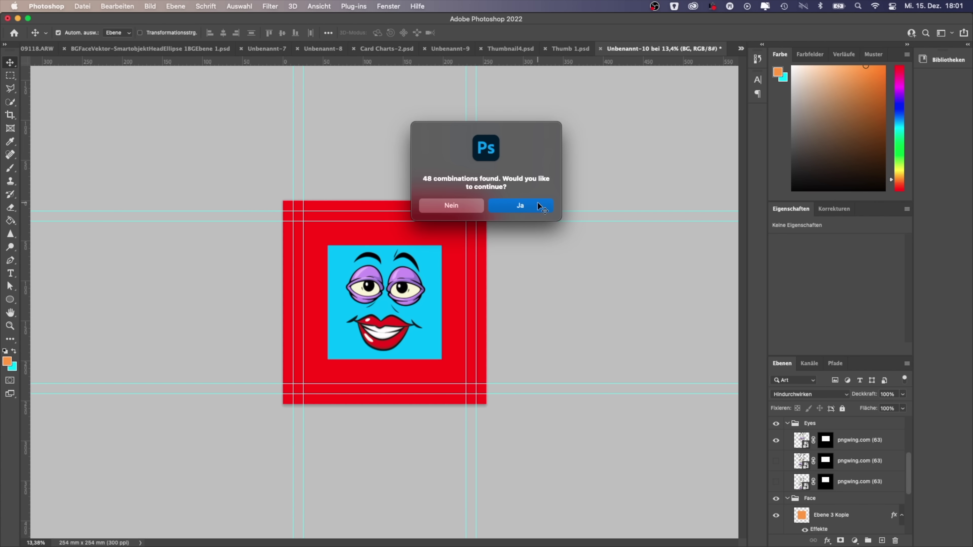
{"action": "left_click", "coordinate": [537, 204]}
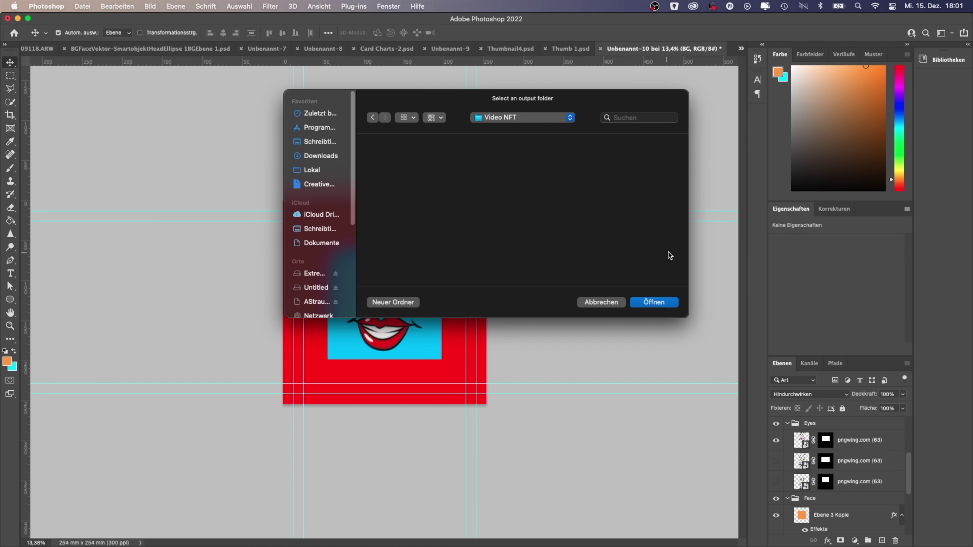
{"action": "left_click", "coordinate": [658, 303]}
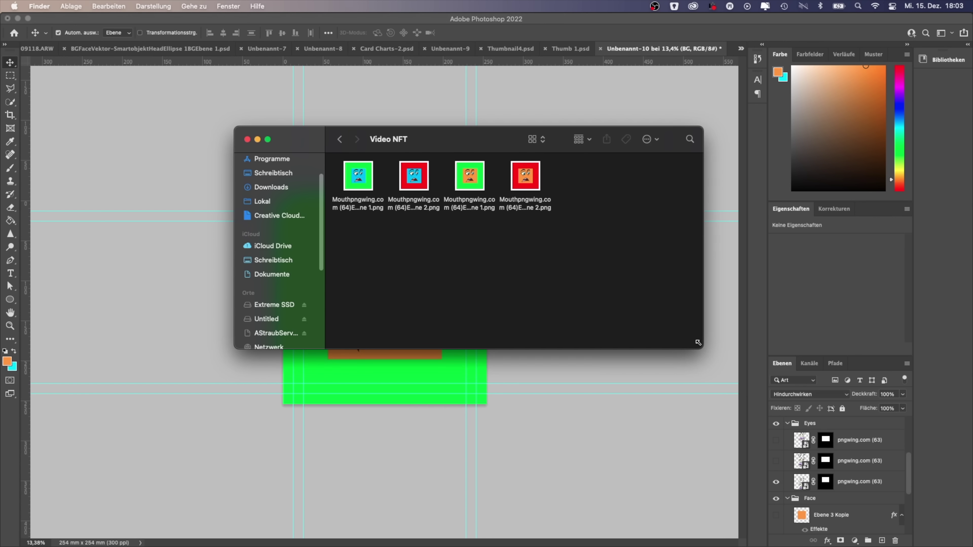
Preview the exported face combination PNGs at full size in Finder's Video NFT folder
{"action": "left_click", "coordinate": [358, 177]}
{"action": "key", "text": "space"}
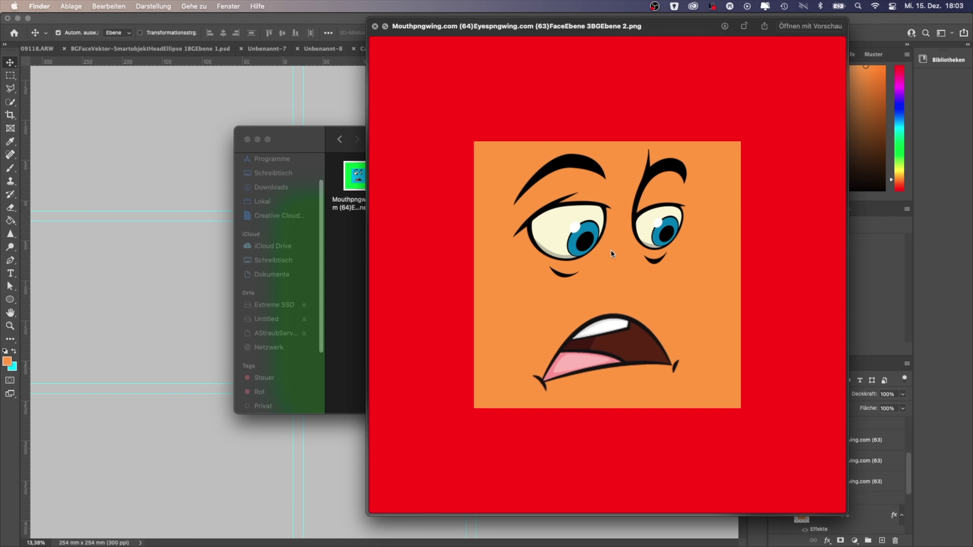
{"action": "key", "text": "space"}
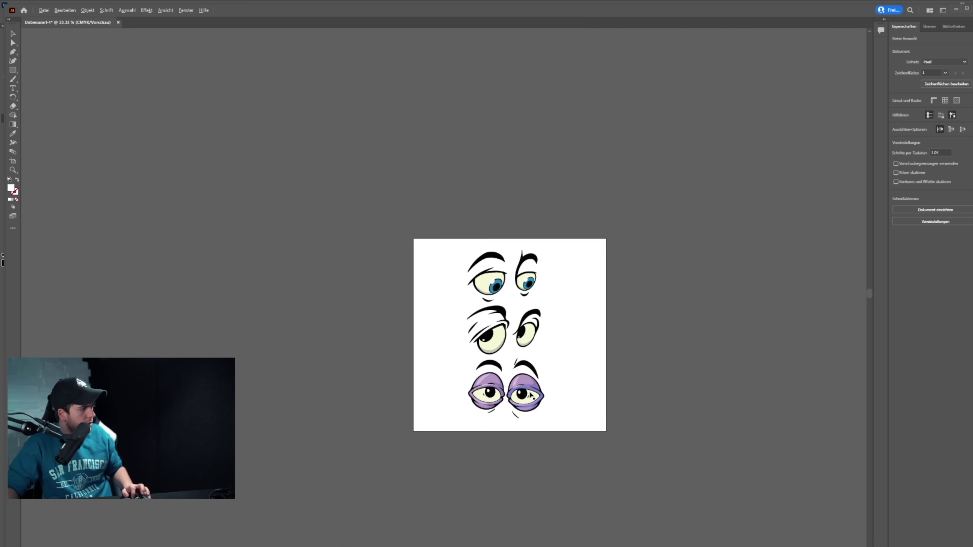
Switch to Illustrator and examine the edges and paths of the vectorised purple eyes up close
{"action": "scroll", "coordinate": [532, 395], "scroll_direction": "up", "scroll_amount": 15}
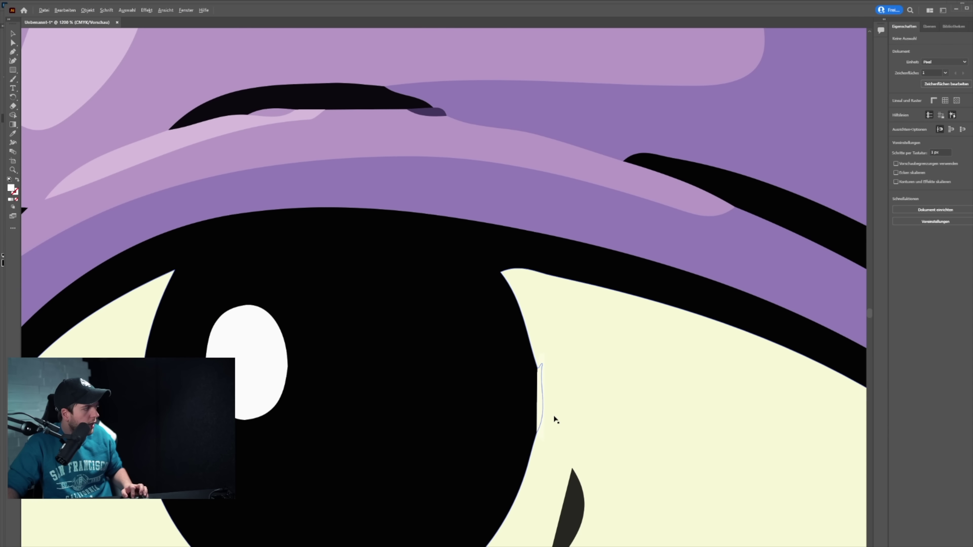
{"action": "scroll", "coordinate": [554, 415], "scroll_direction": "down", "scroll_amount": 5}
{"action": "left_click", "coordinate": [552, 338]}
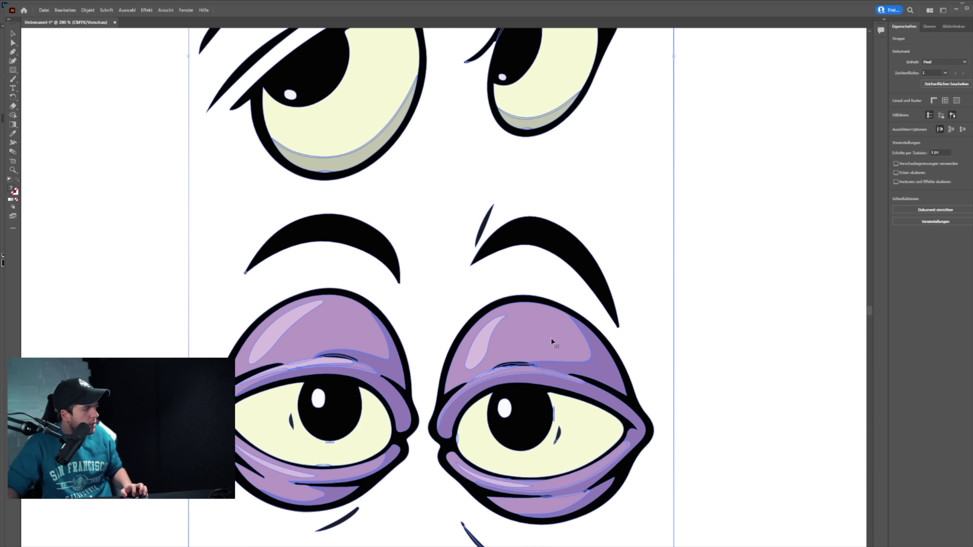
{"action": "scroll", "coordinate": [629, 413], "scroll_direction": "up", "scroll_amount": 3}
{"action": "scroll", "coordinate": [628, 413], "scroll_direction": "down", "scroll_amount": 5}
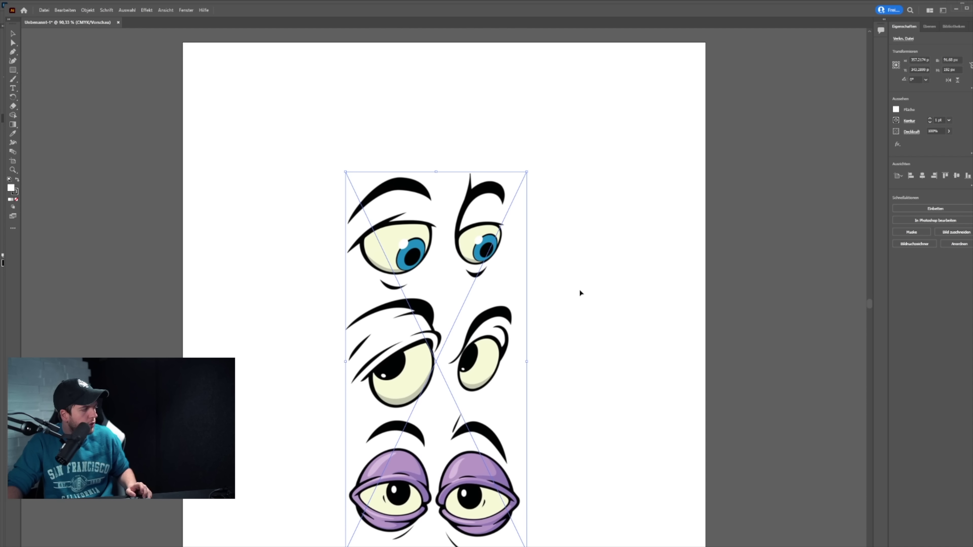
Enlarge the placed eyes image proportionally, move it higher on the artboard, and view its Image Trace presets such as Hohe Fototreue
{"action": "left_click_drag", "start_coordinate": [527, 175], "coordinate": [618, 94]}
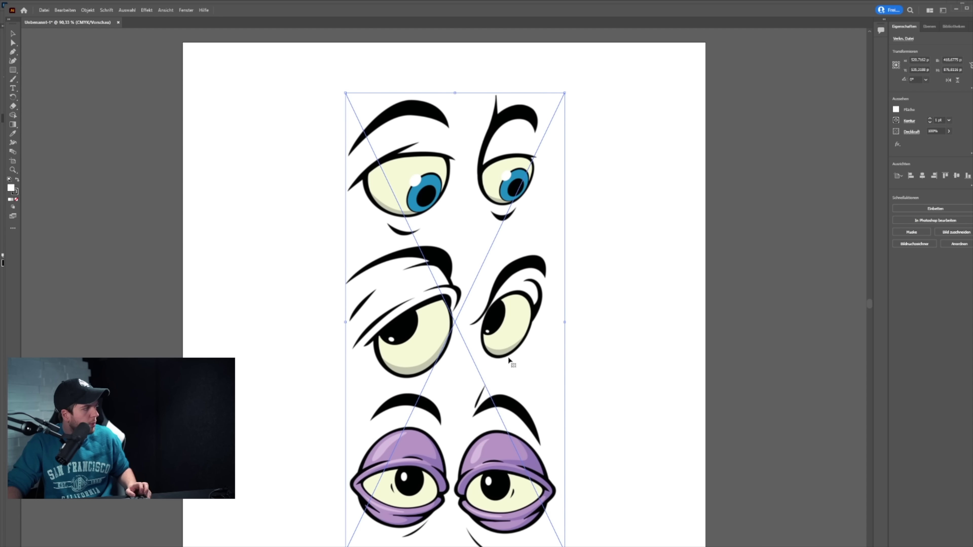
{"action": "left_click_drag", "start_coordinate": [509, 362], "coordinate": [496, 332]}
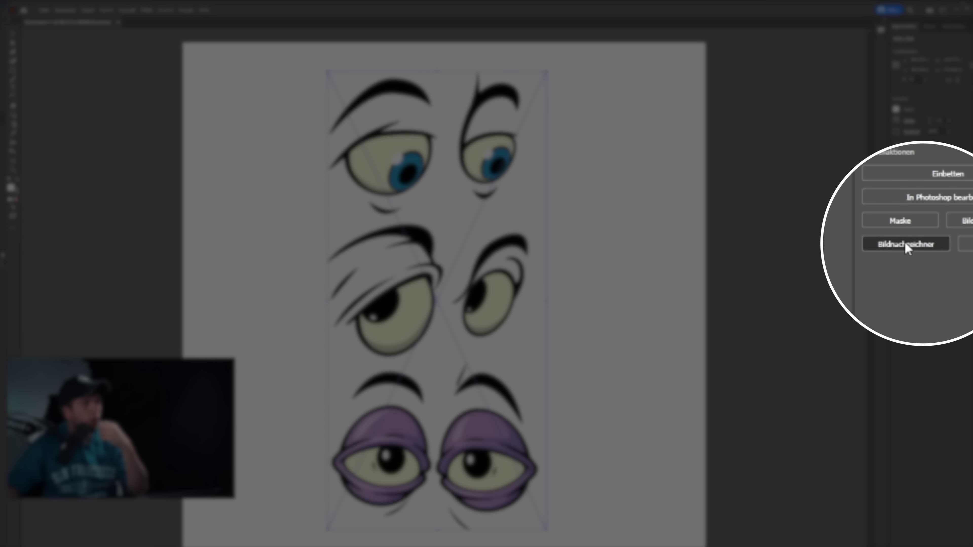
{"action": "left_click", "coordinate": [915, 244]}
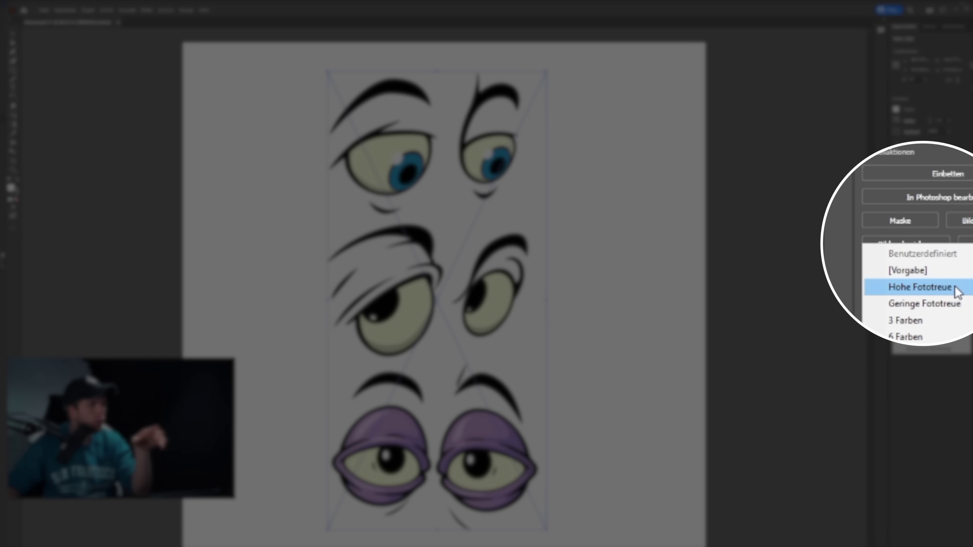
{"action": "left_click", "coordinate": [939, 265]}
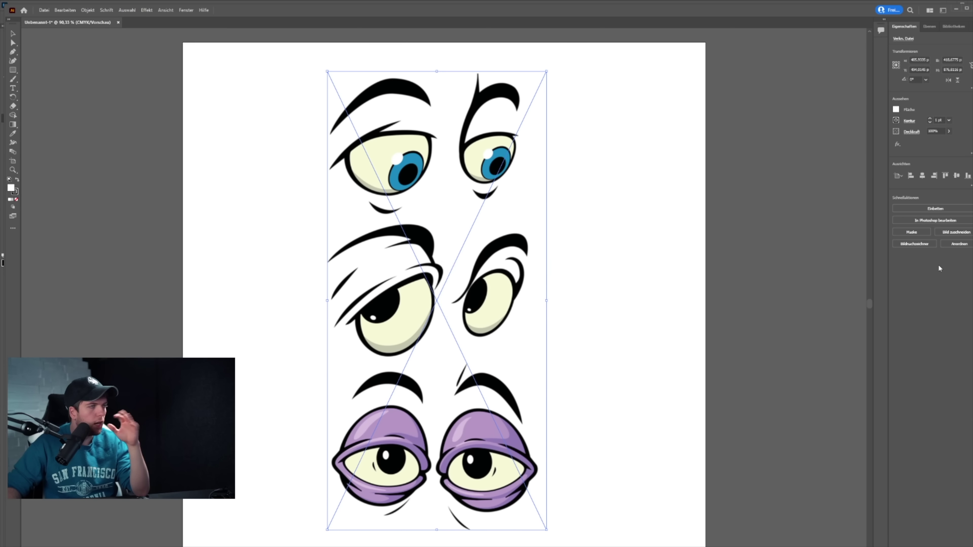
{"action": "left_click", "coordinate": [626, 406]}
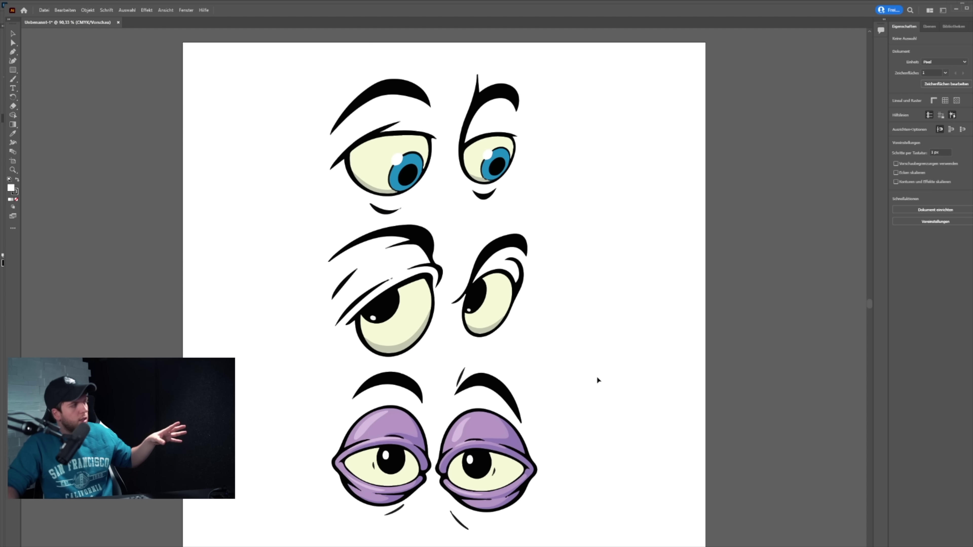
Ungroup the traced eyes artwork and look through its individual paths in the layer list
{"action": "scroll", "coordinate": [402, 314], "scroll_direction": "down", "scroll_amount": 3}
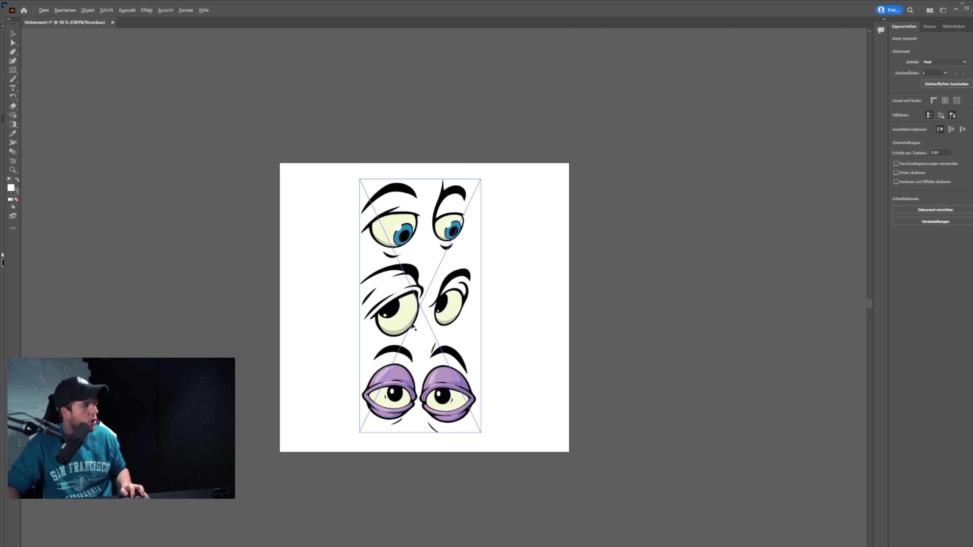
{"action": "scroll", "coordinate": [402, 315], "scroll_direction": "up", "scroll_amount": 6}
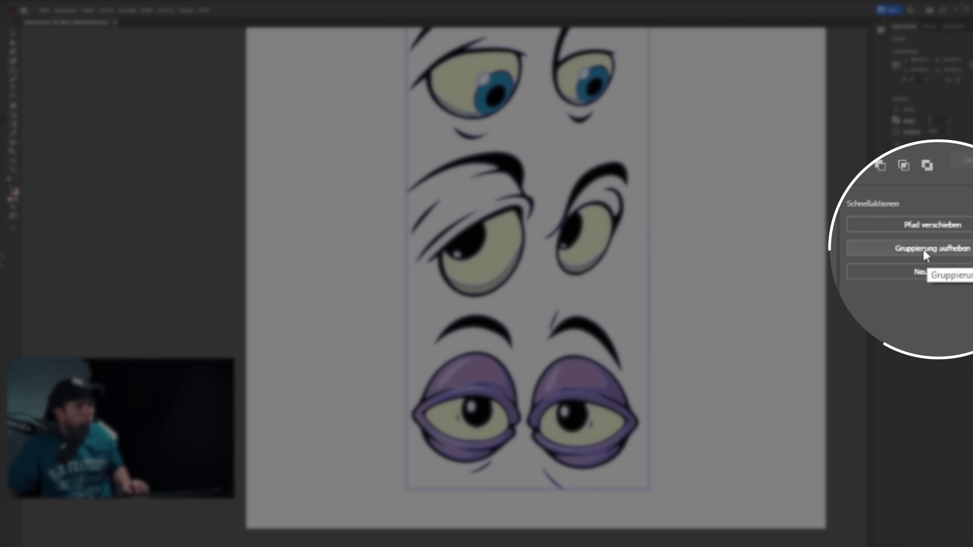
{"action": "left_click", "coordinate": [931, 249]}
{"action": "left_click_drag", "start_coordinate": [608, 451], "coordinate": [510, 455]}
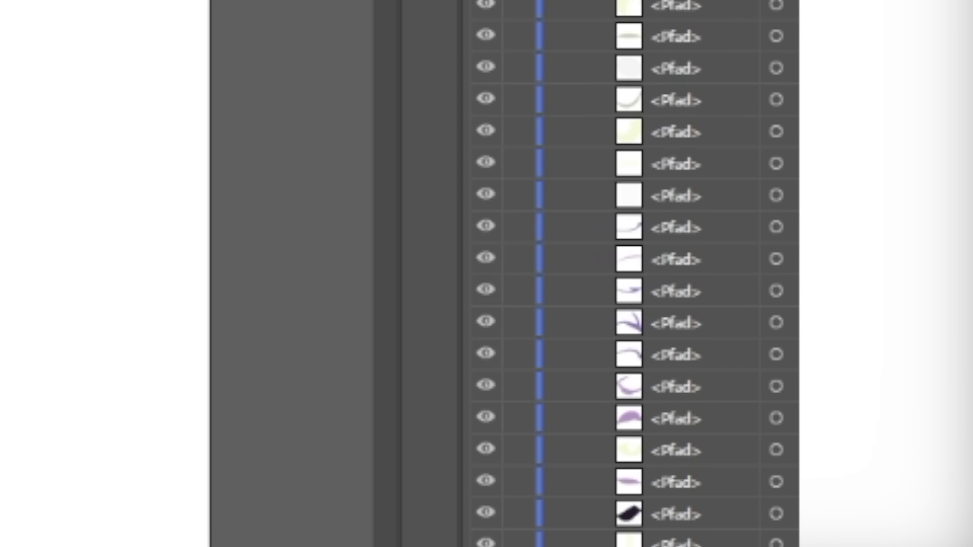
{"action": "scroll", "coordinate": [629, 269], "scroll_direction": "down", "scroll_amount": 3}
{"action": "scroll", "coordinate": [629, 268], "scroll_direction": "down", "scroll_amount": 10}
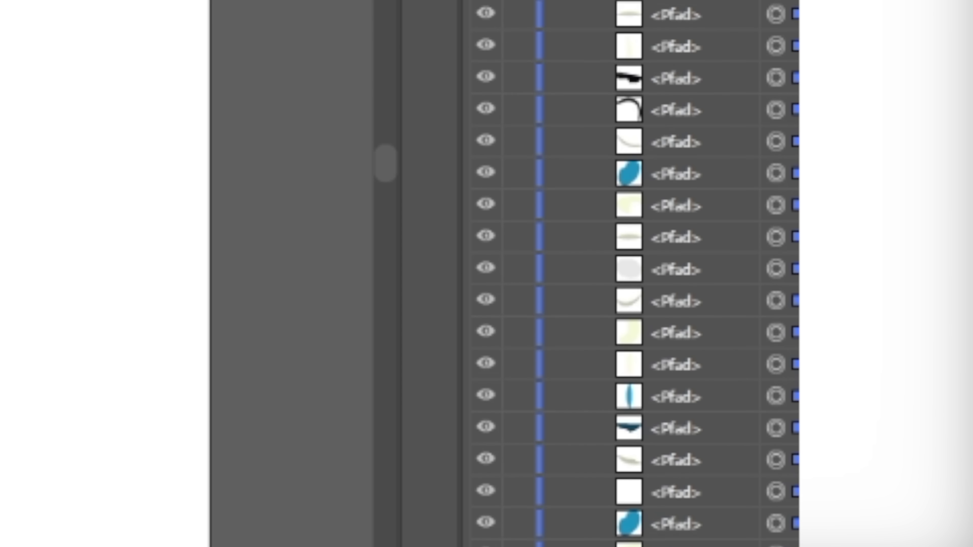
{"action": "scroll", "coordinate": [628, 268], "scroll_direction": "up", "scroll_amount": 10}
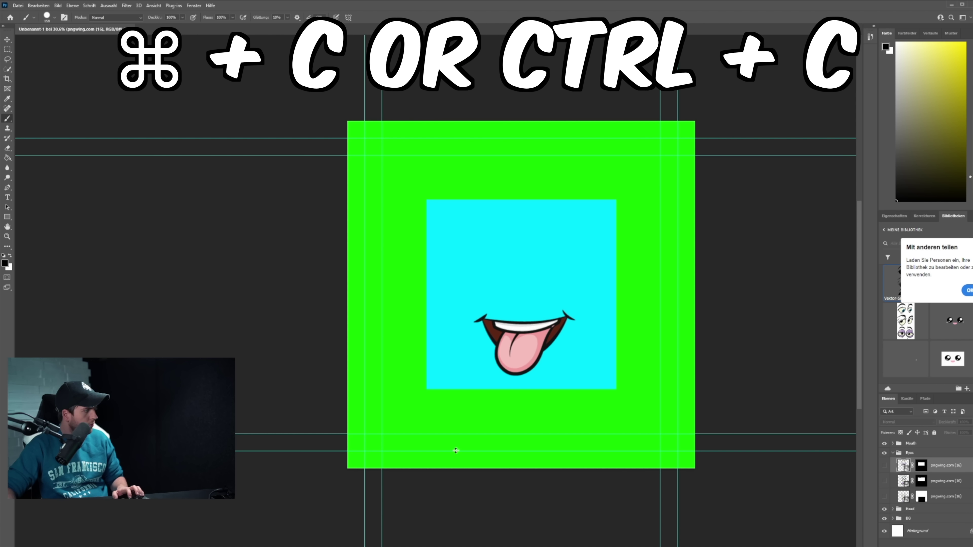
Switch to Photoshop and paste the copied vector eyes as a smart object into the Eyes group, keeping the default placement
{"action": "key", "text": "ctrl+v"}
{"action": "key", "text": "Return"}
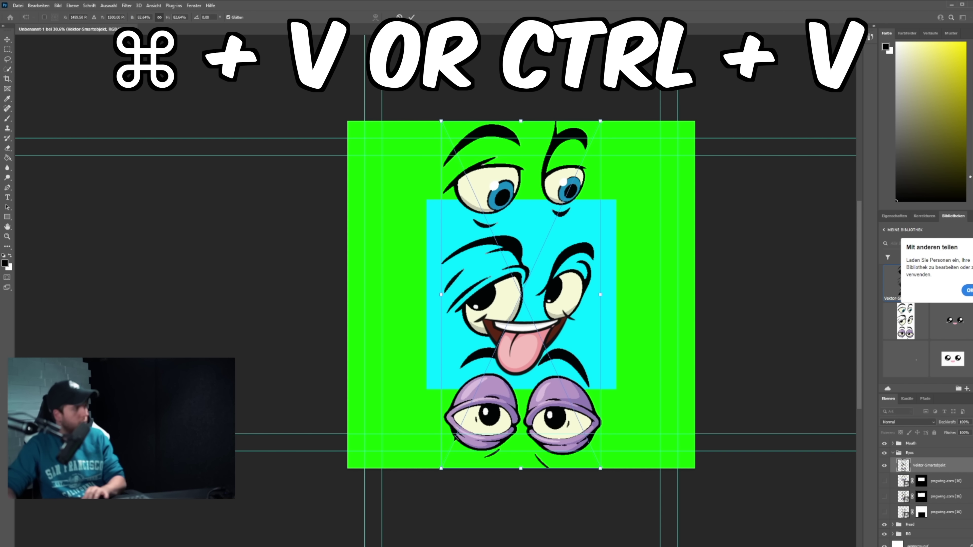
{"action": "key", "text": "Return"}
{"action": "key", "text": "b"}
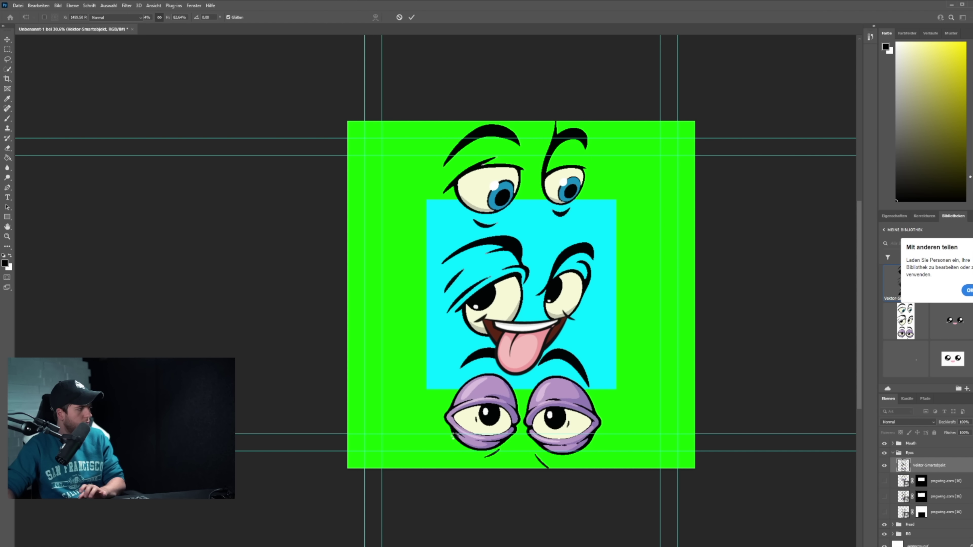